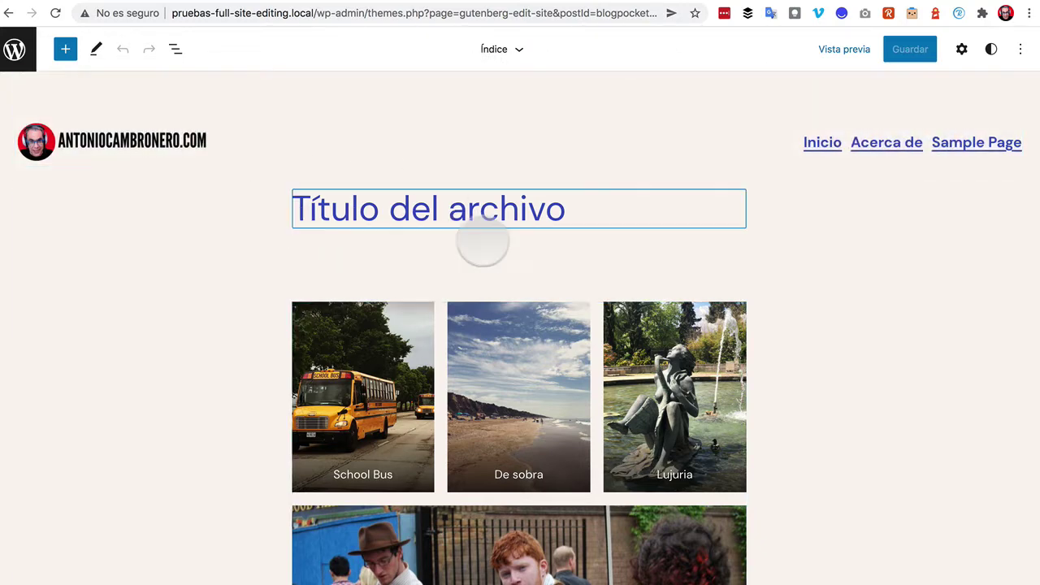
- Examine the Índice template from the header and archive title through the gallery and post list to the pagination
scroll(336, 425, down, 1)
scroll(371, 239, down, 4)
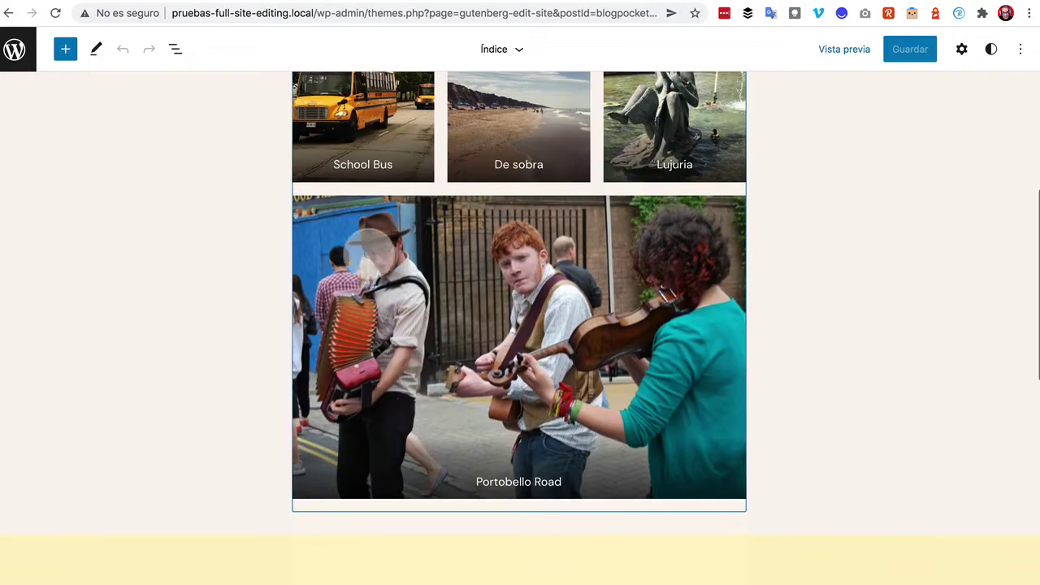
scroll(360, 307, up, 5)
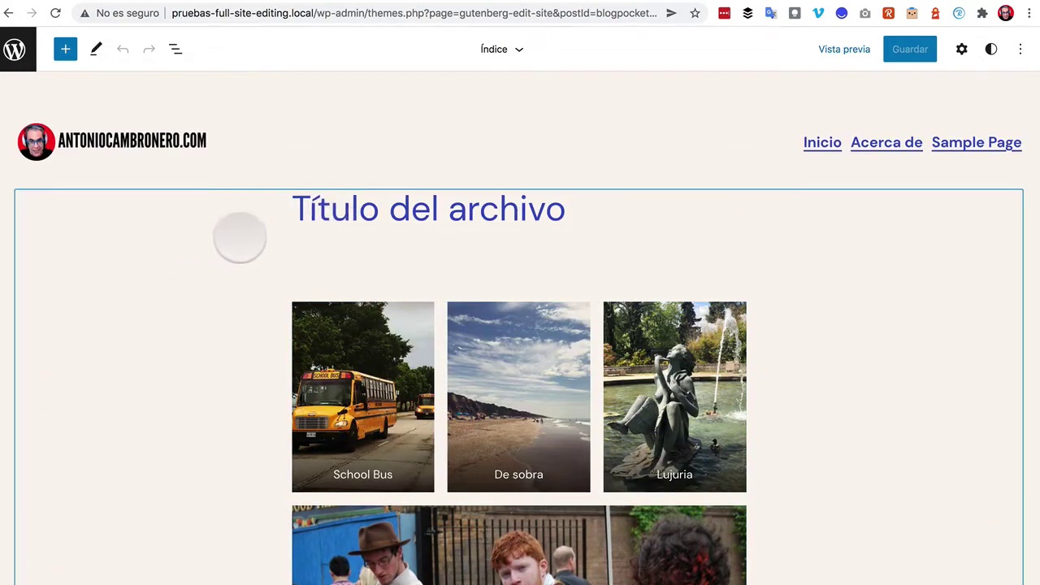
scroll(187, 332, down, 2)
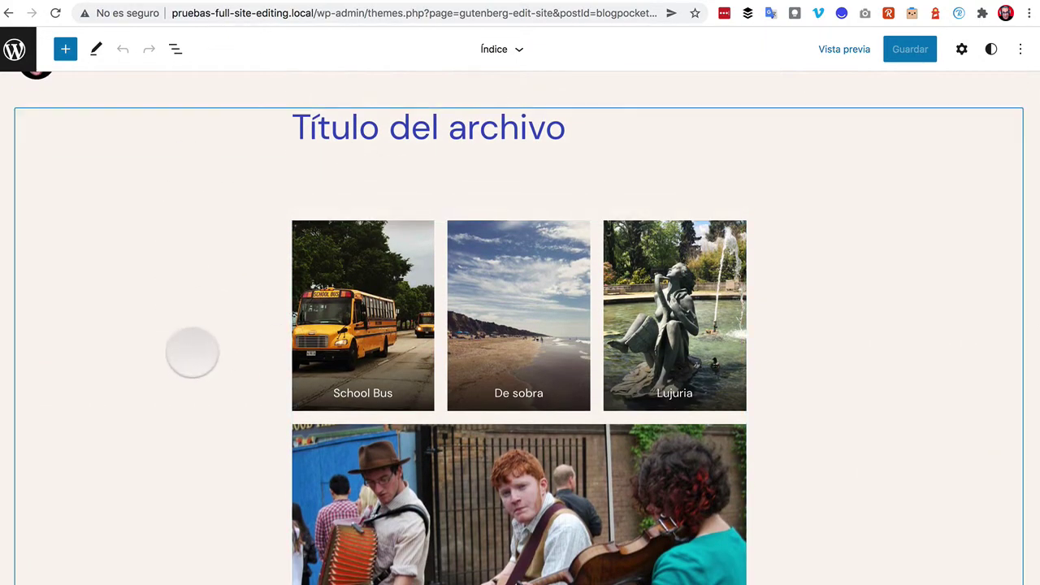
scroll(190, 353, down, 6)
scroll(487, 215, up, 3)
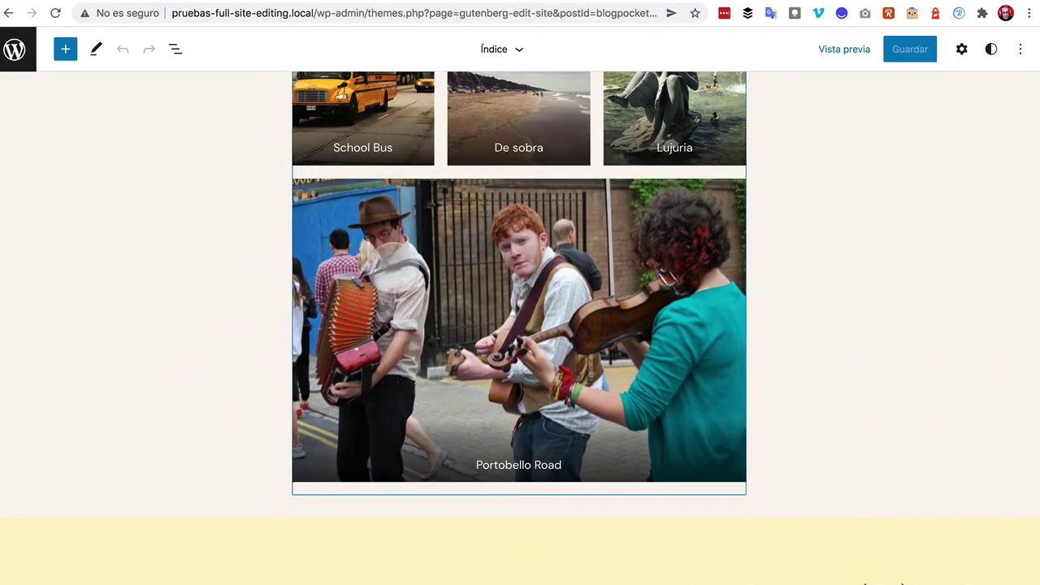
scroll(146, 296, down, 5)
scroll(150, 293, down, 6)
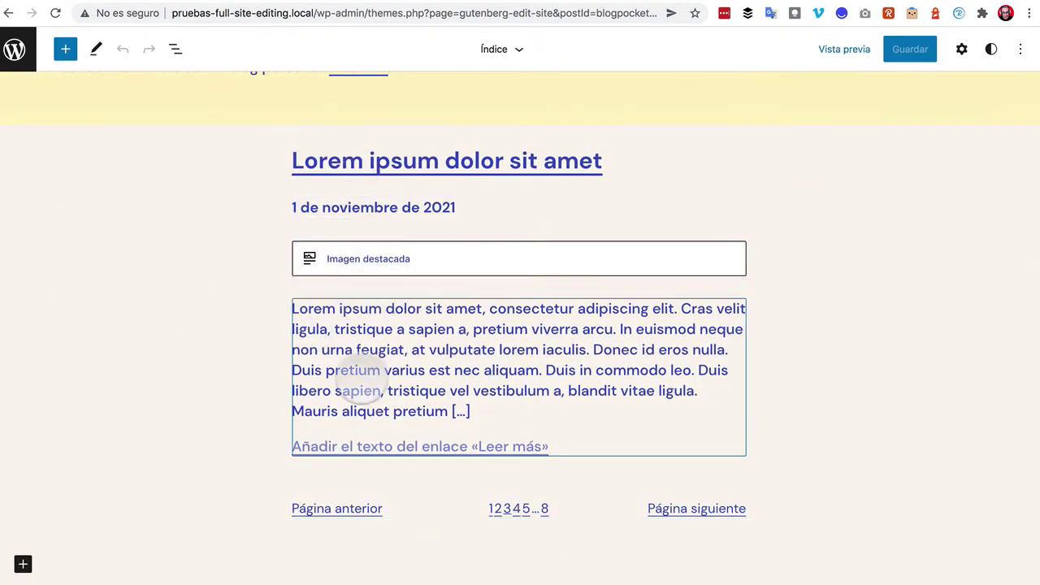
mouse_move(464, 220)
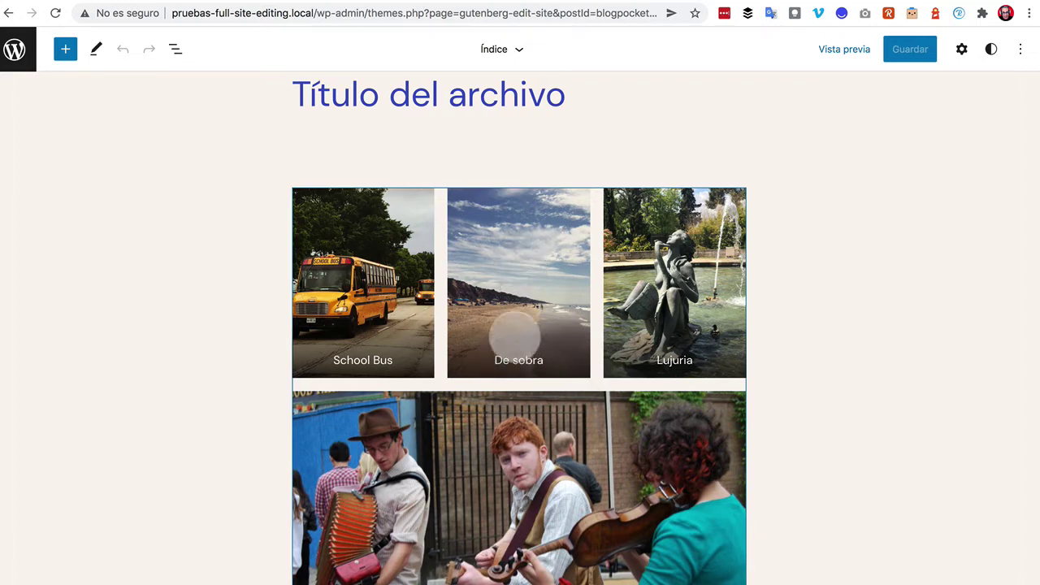
- Select the De sobra image in the gallery and show both the block settings and the list view
click(534, 279)
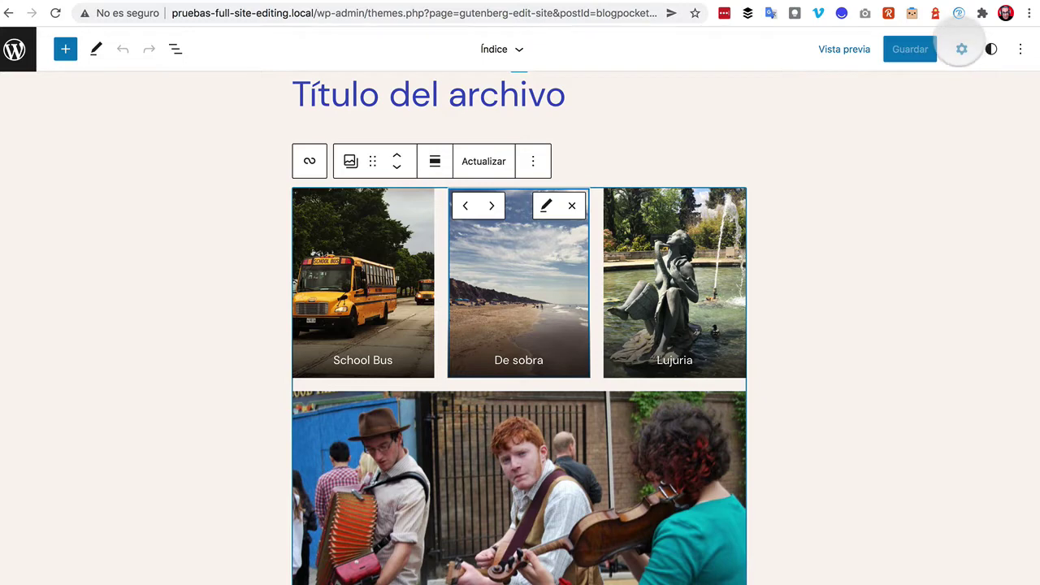
click(962, 49)
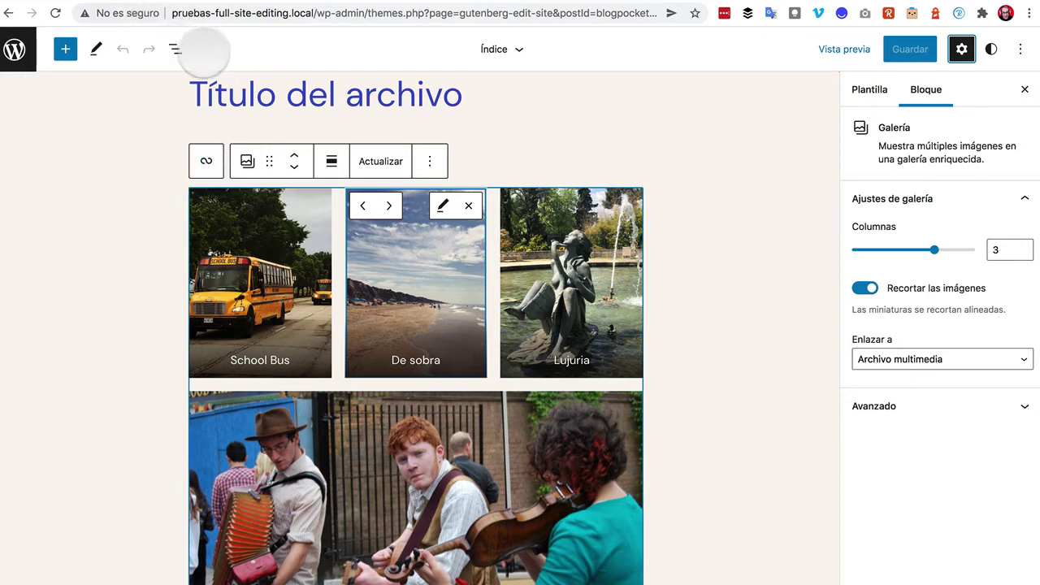
click(175, 49)
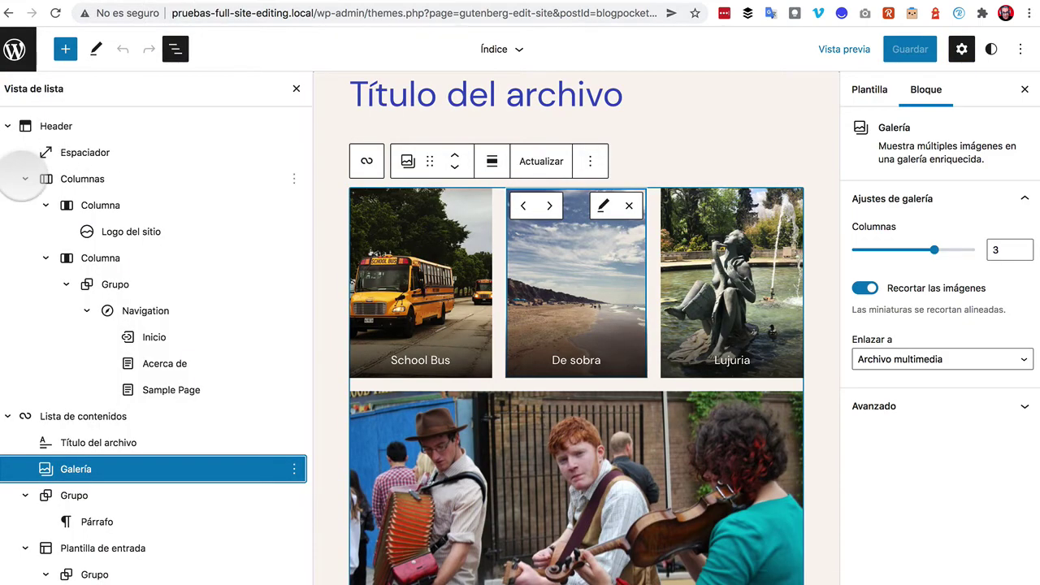
- Collapse Header and Lista de contenidos in the block tree, and expand Lista de contenidos again
click(7, 126)
click(7, 152)
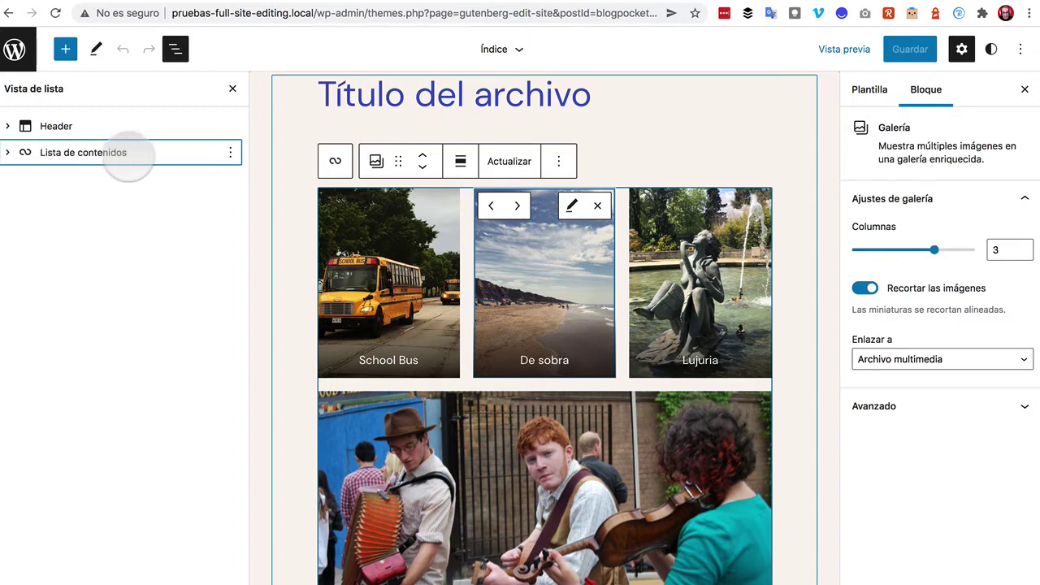
click(7, 152)
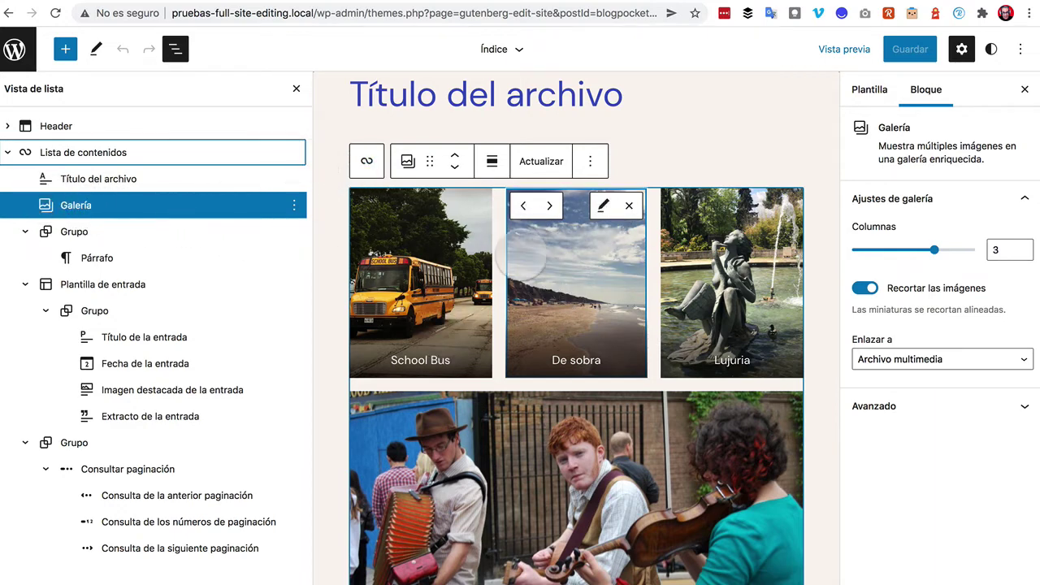
- Select the School Bus and Lujuria images in turn and locate their Galería block in the block tree
click(445, 256)
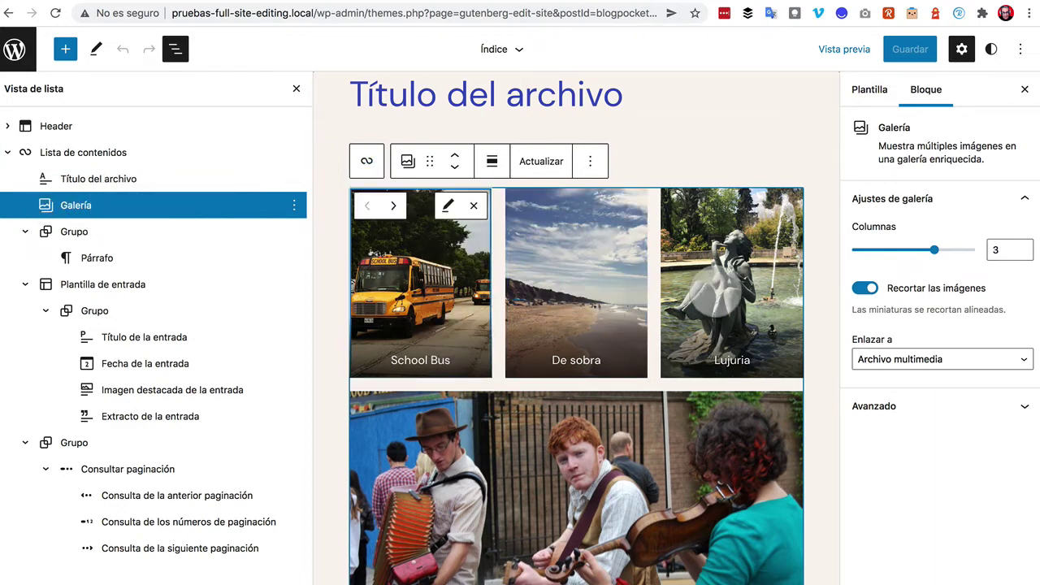
click(709, 294)
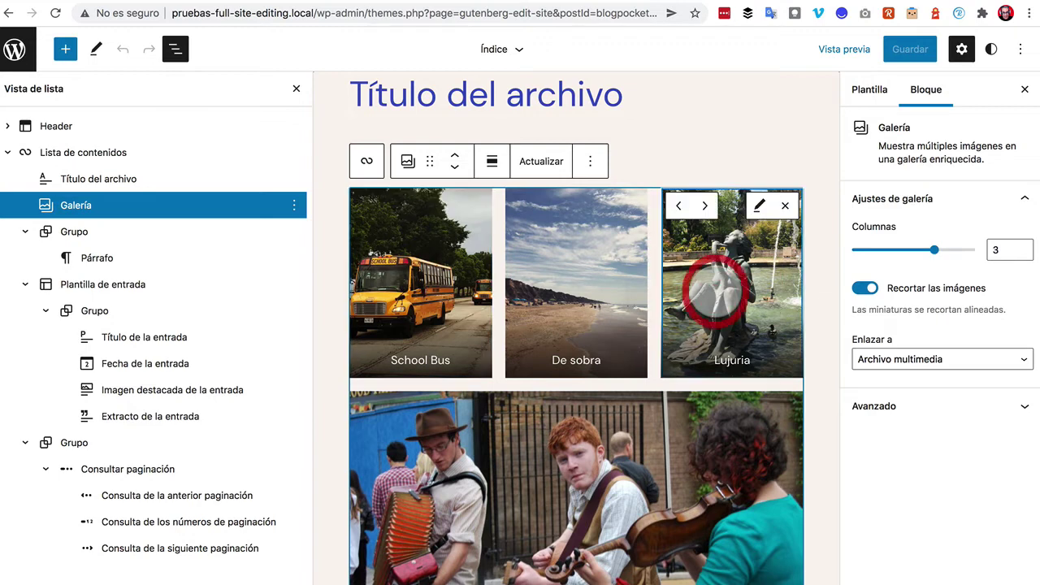
click(95, 209)
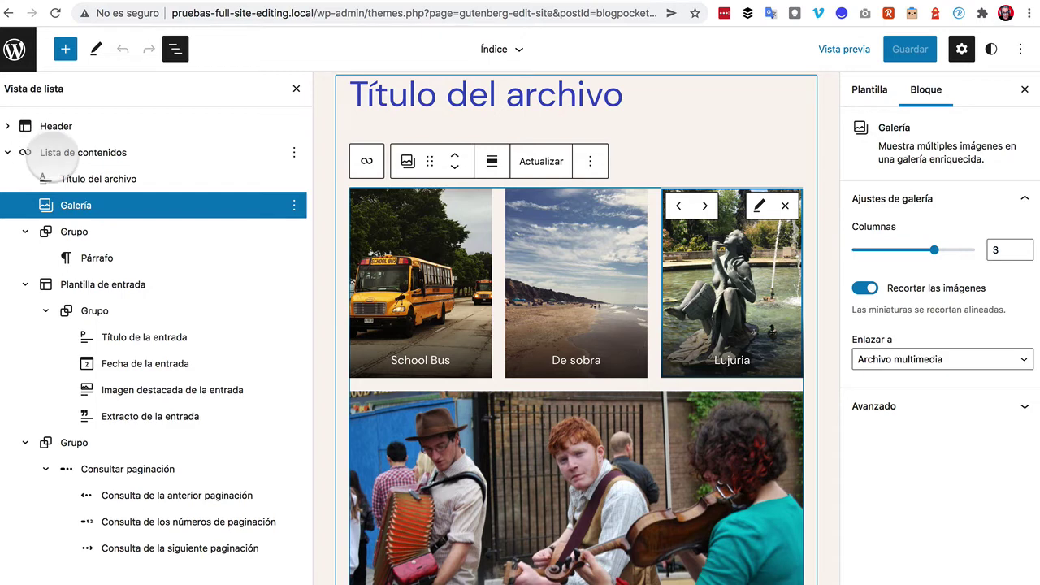
- Select the Lista de contenidos block and collapse its two Grupo blocks and Plantilla de entrada in the tree
click(41, 154)
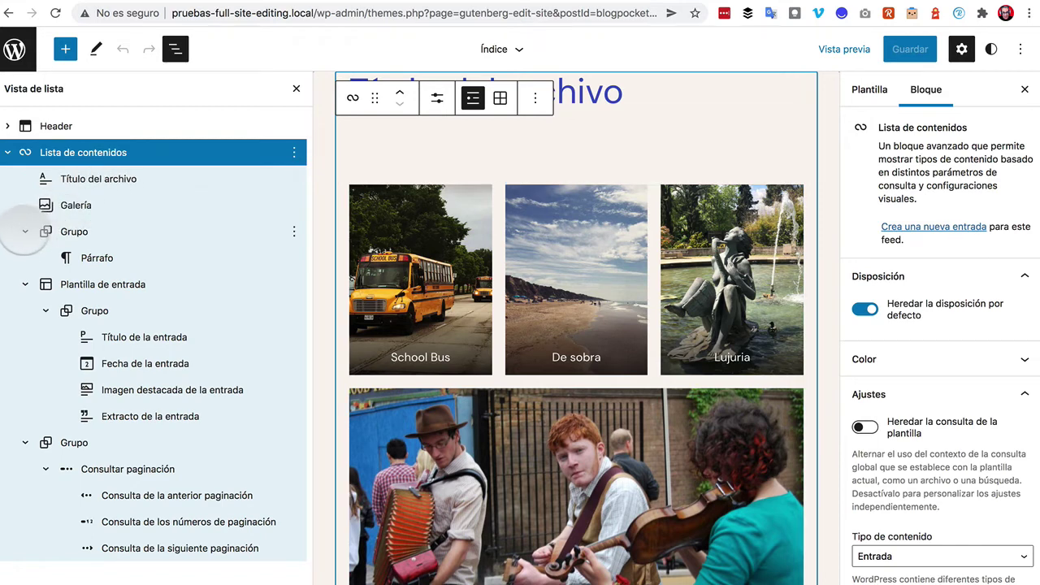
click(24, 231)
click(24, 258)
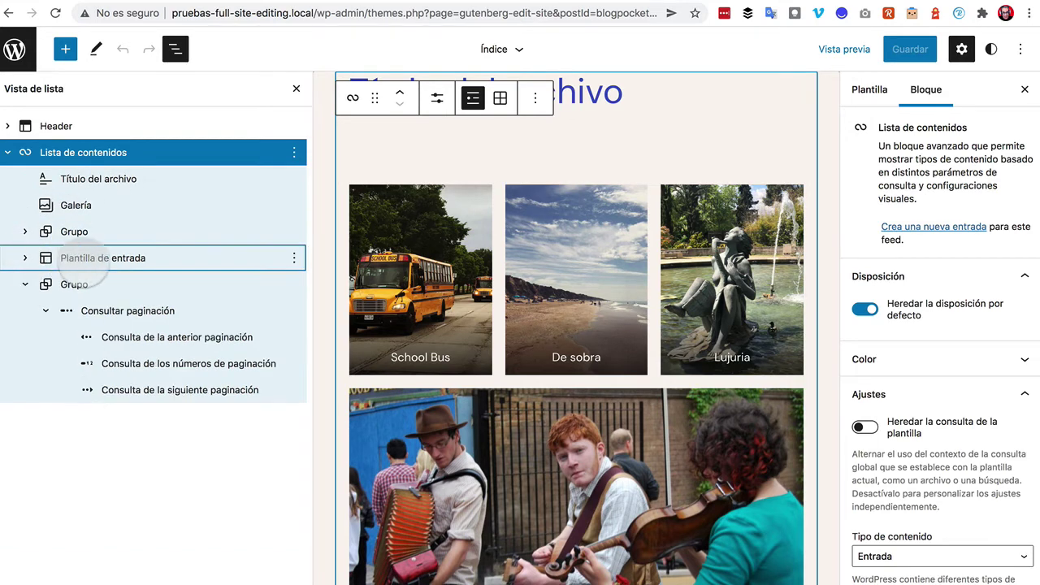
click(24, 285)
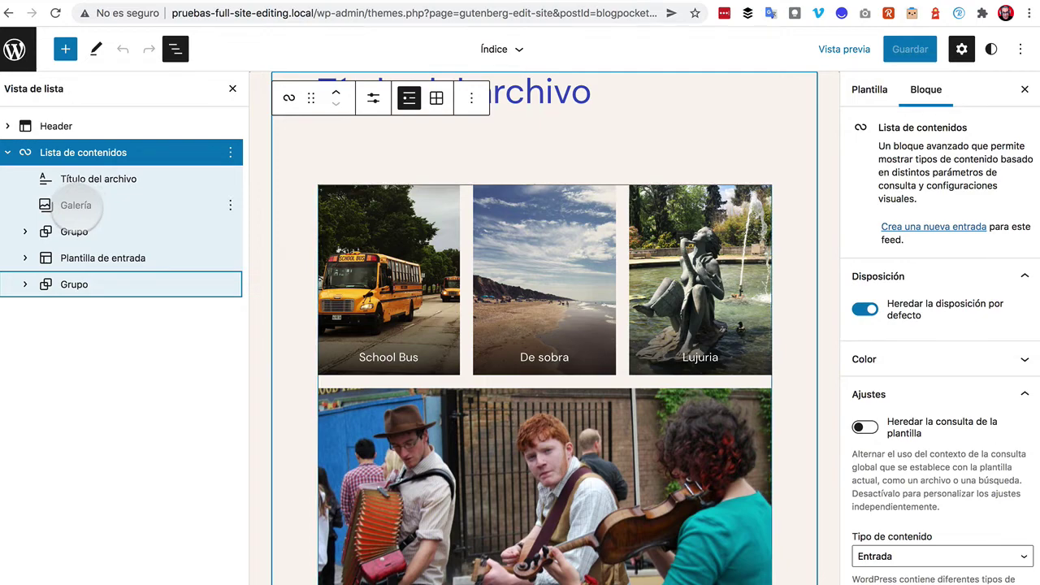
- Select the Galería block from the tree, and select its De sobra and School Bus images in turn
click(75, 205)
scroll(602, 213, up, 3)
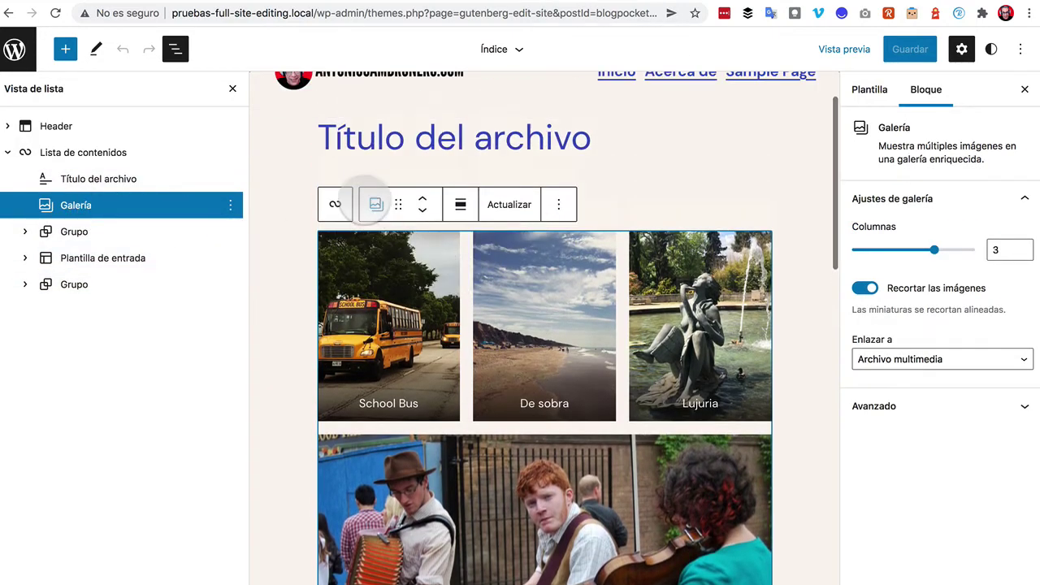
click(560, 294)
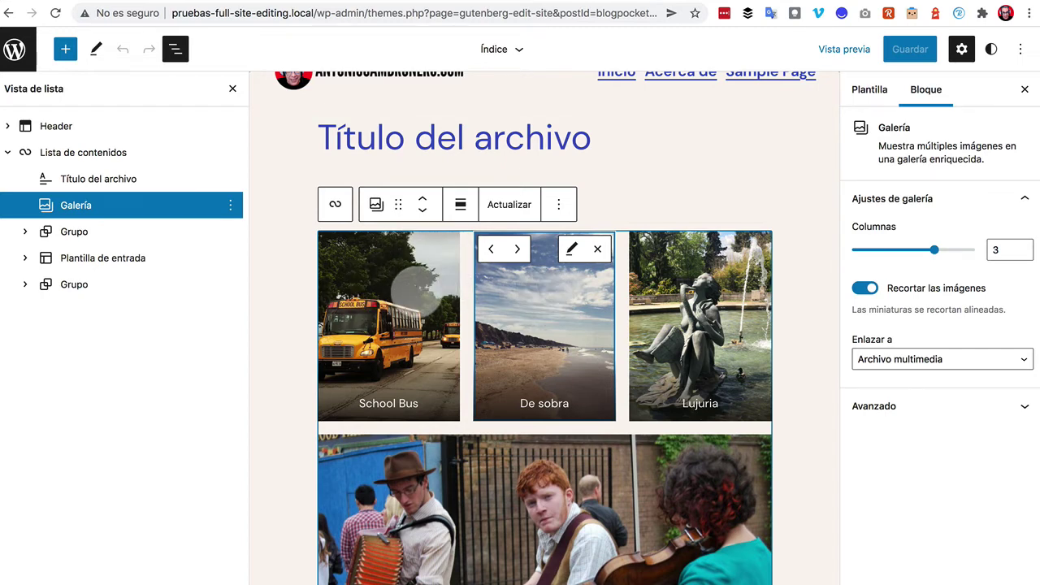
click(397, 287)
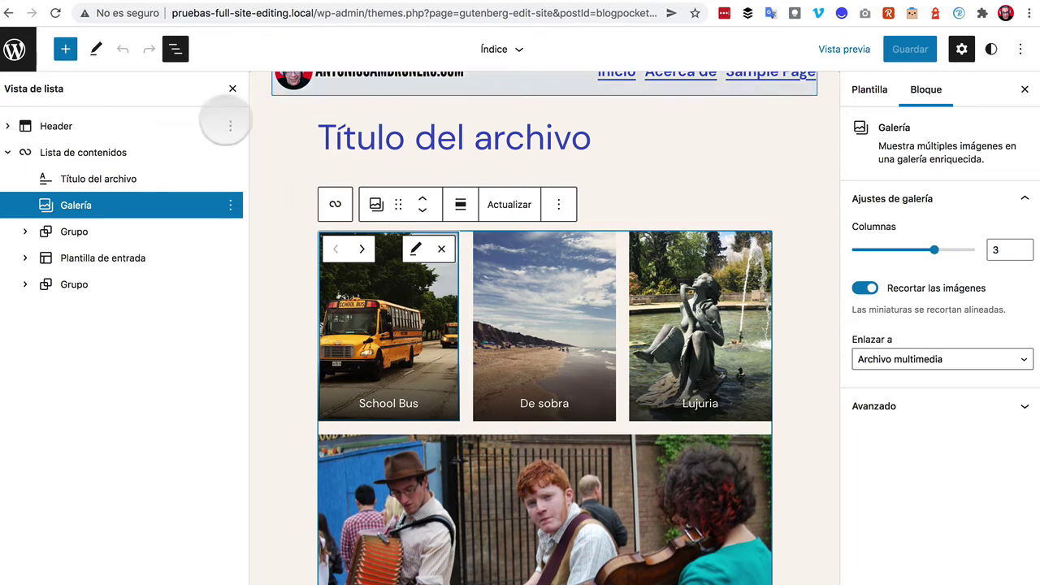
- Close the list view and select the gallery's parent Lista de contenidos block
click(233, 88)
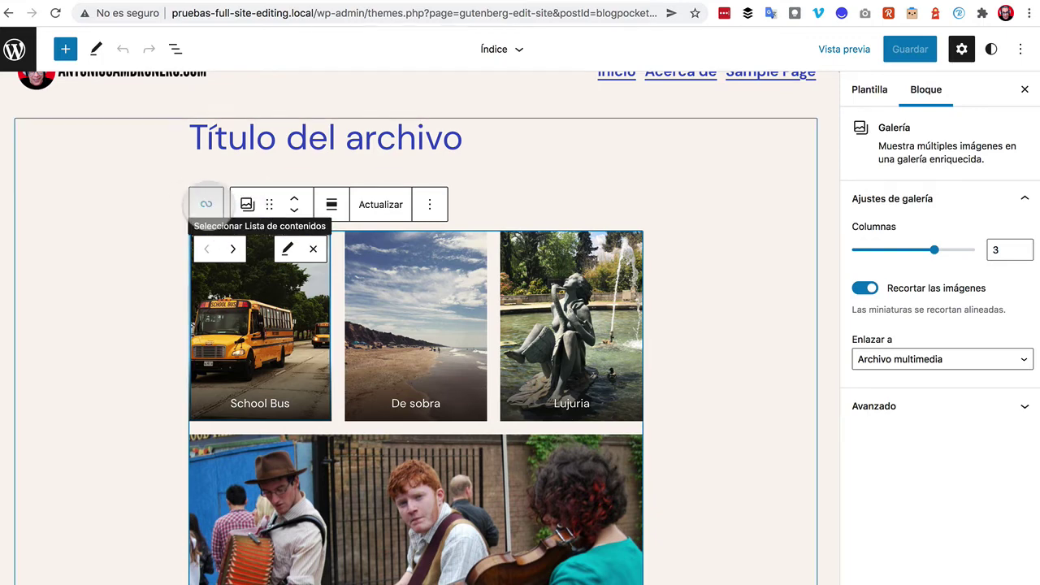
click(208, 205)
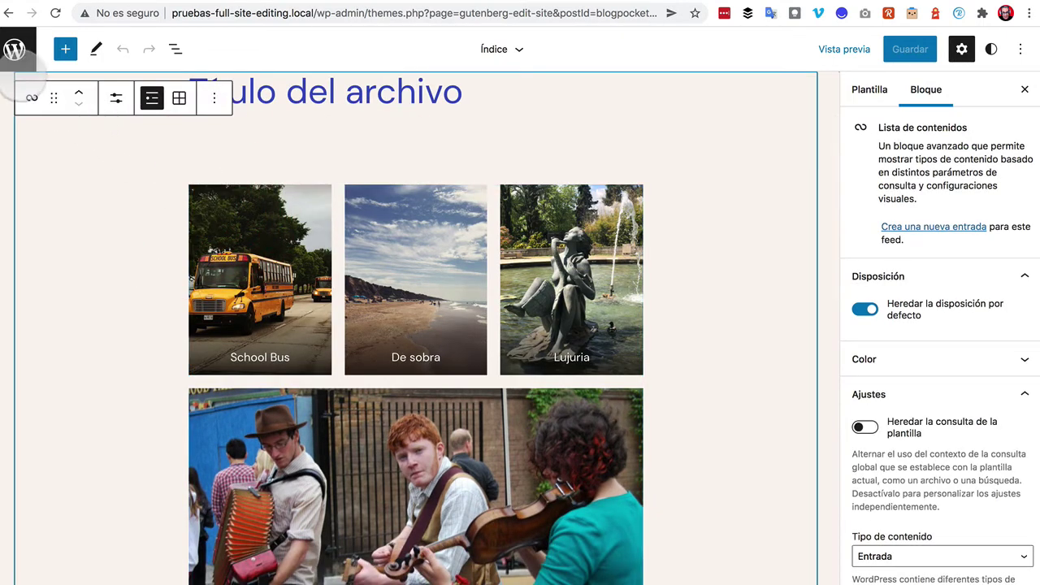
scroll(738, 121, up, 2)
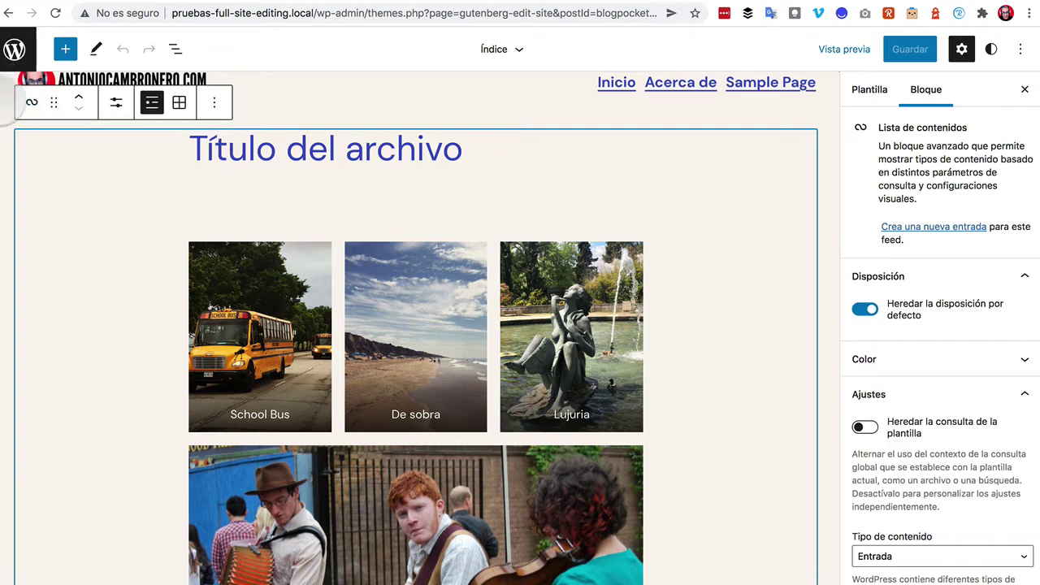
scroll(41, 147, up, 2)
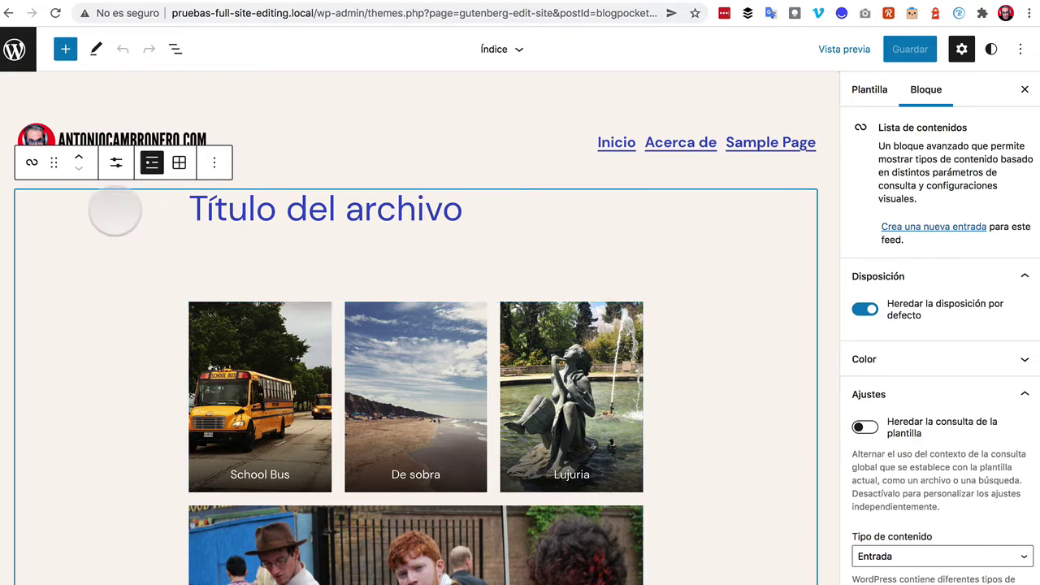
- Reopen the list view, collapse it to the top-level Header and Lista de contenidos blocks, and close it
click(174, 49)
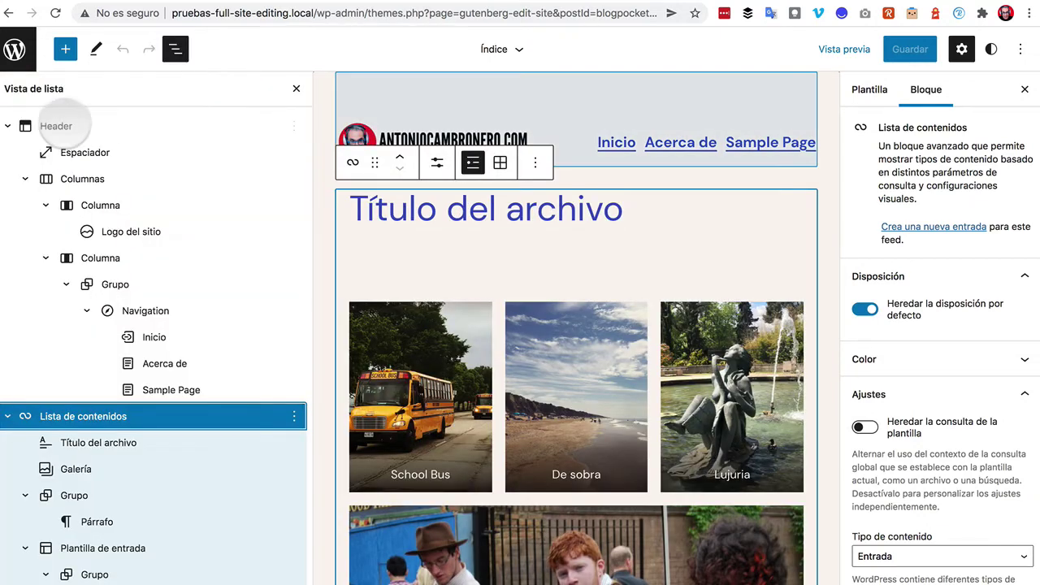
click(7, 126)
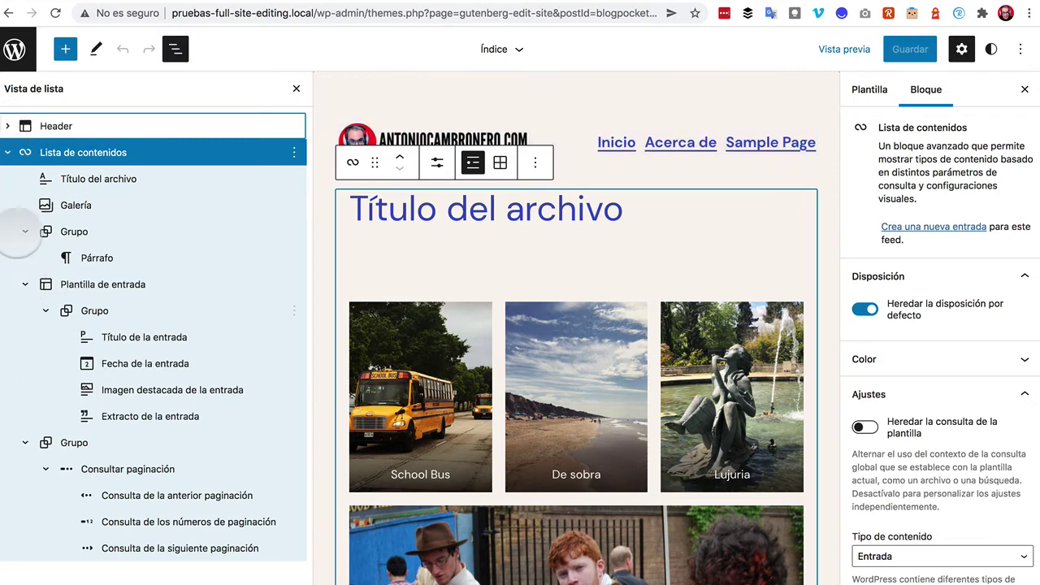
click(7, 152)
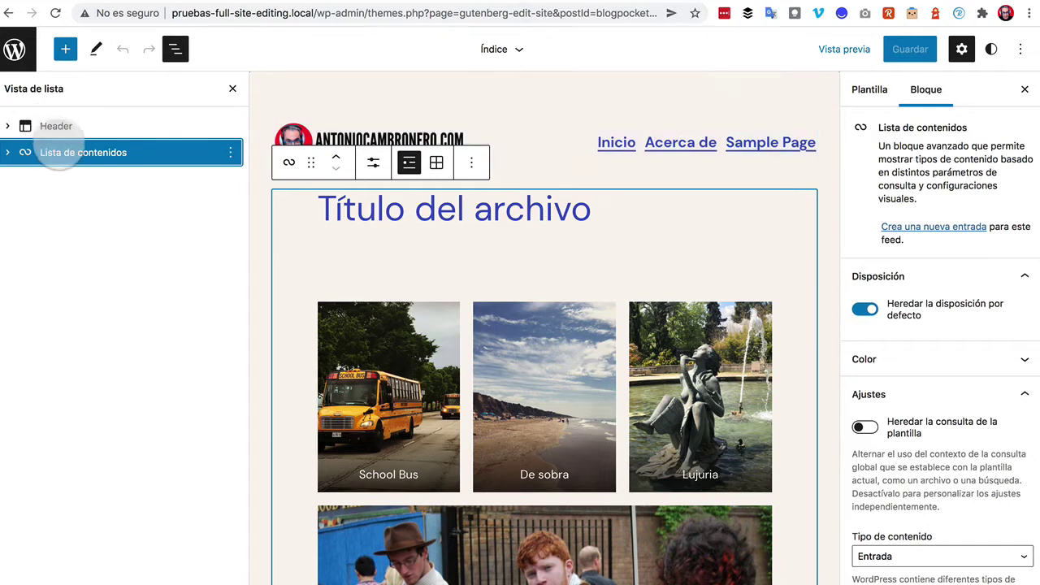
click(232, 88)
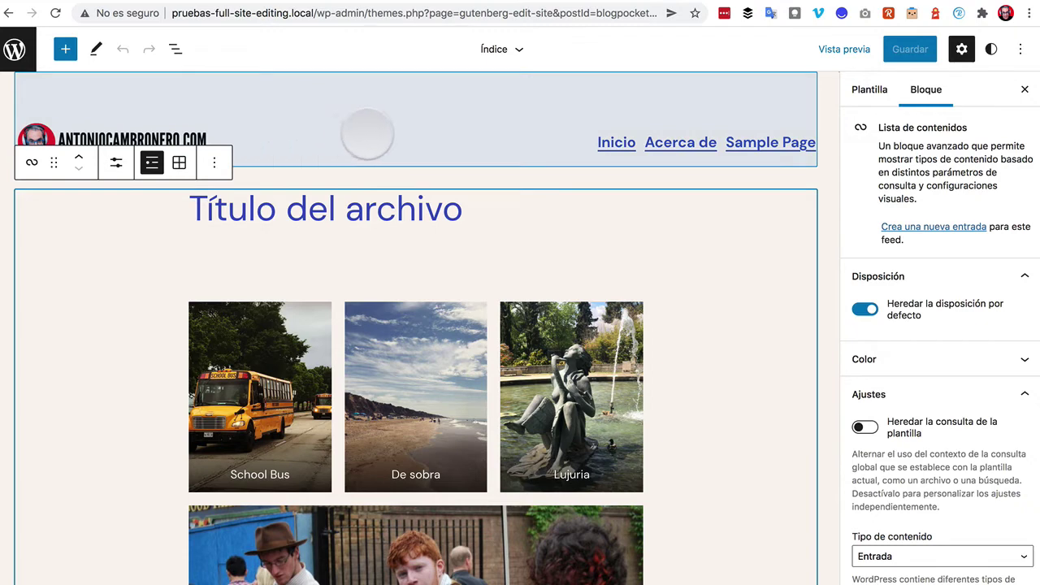
- Select the Header, its first column and the site logo in turn, and return to the logo's parent column
click(232, 132)
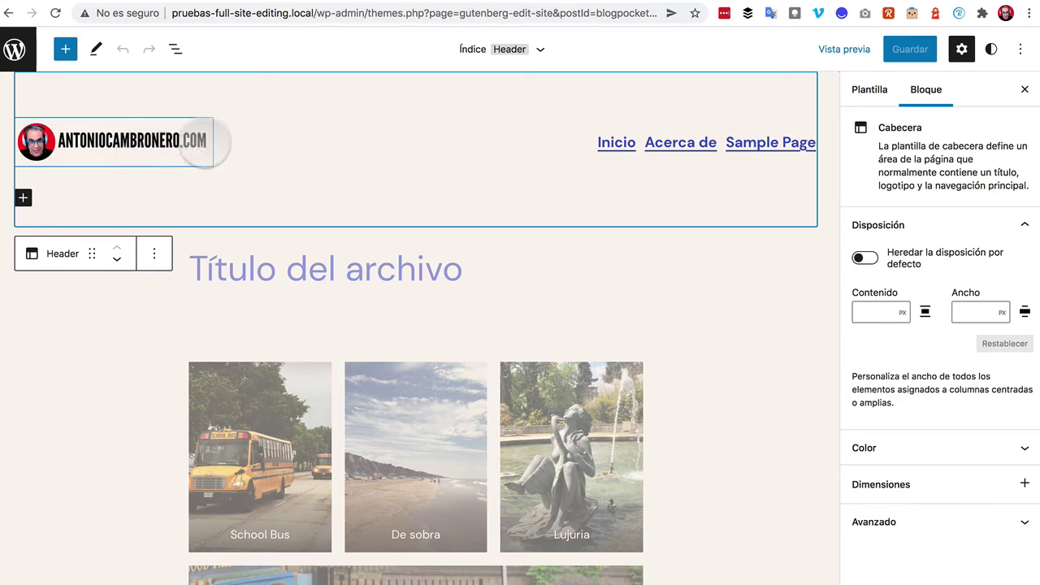
click(275, 136)
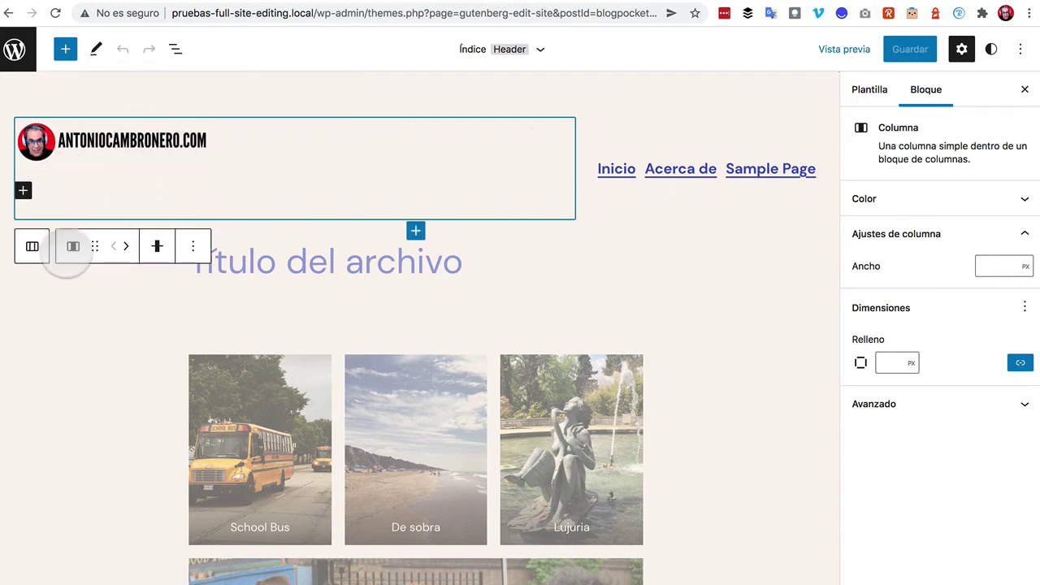
click(169, 149)
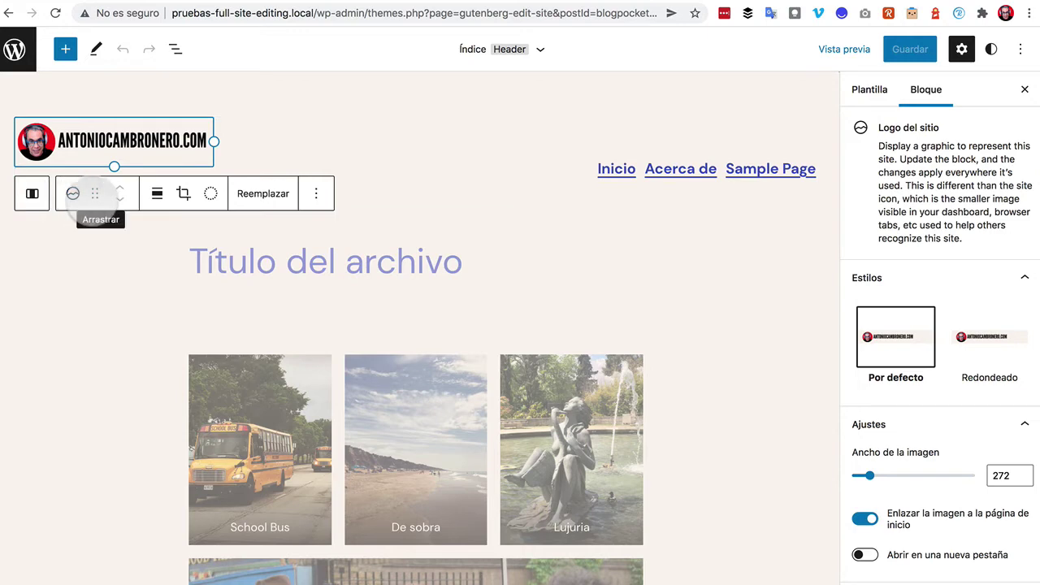
click(33, 193)
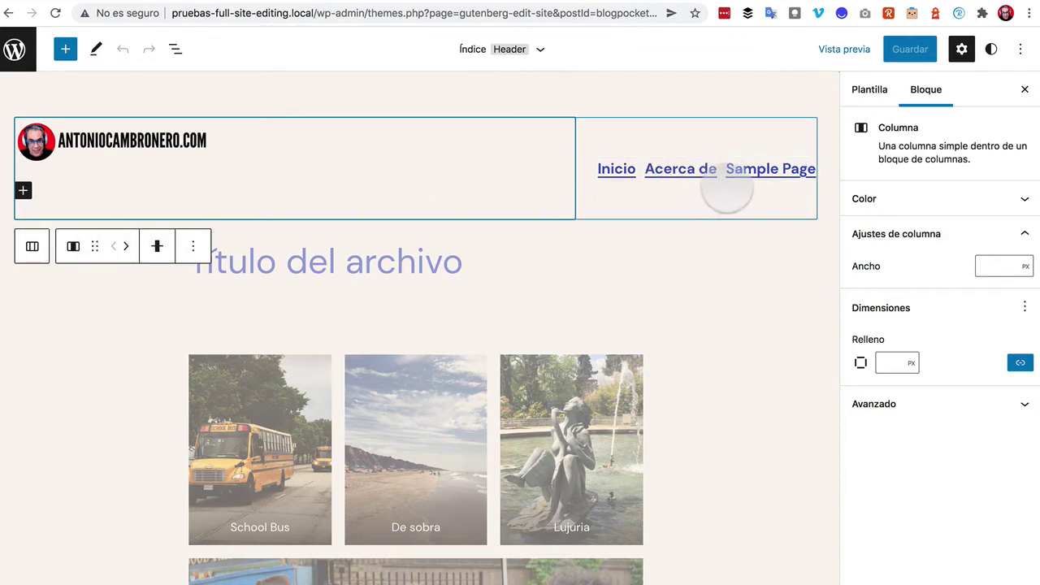
- Select the Sample Page link in the header menu and move up to its parent Navigation block
click(723, 169)
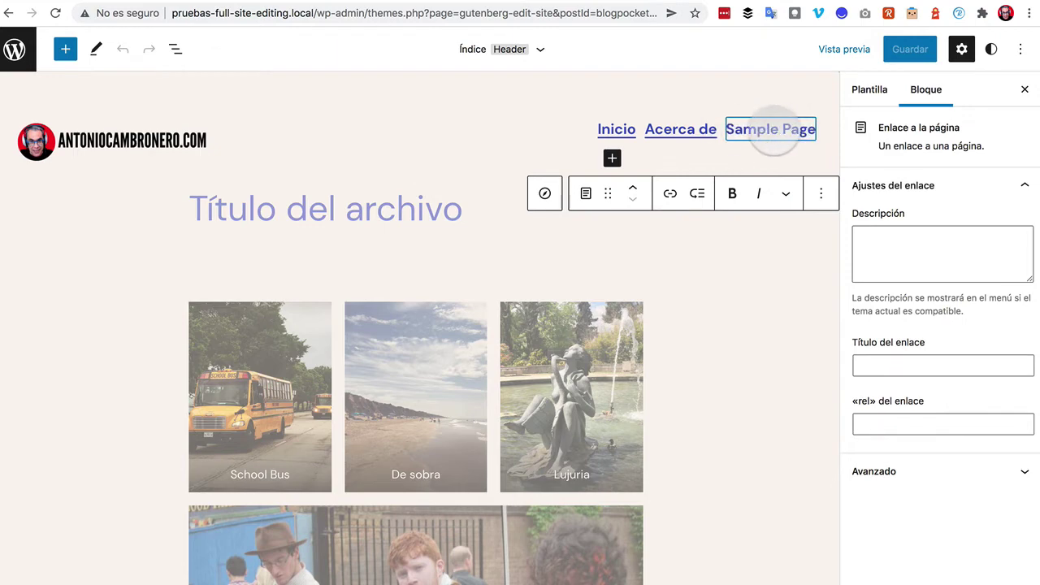
drag(608, 193, 965, 148)
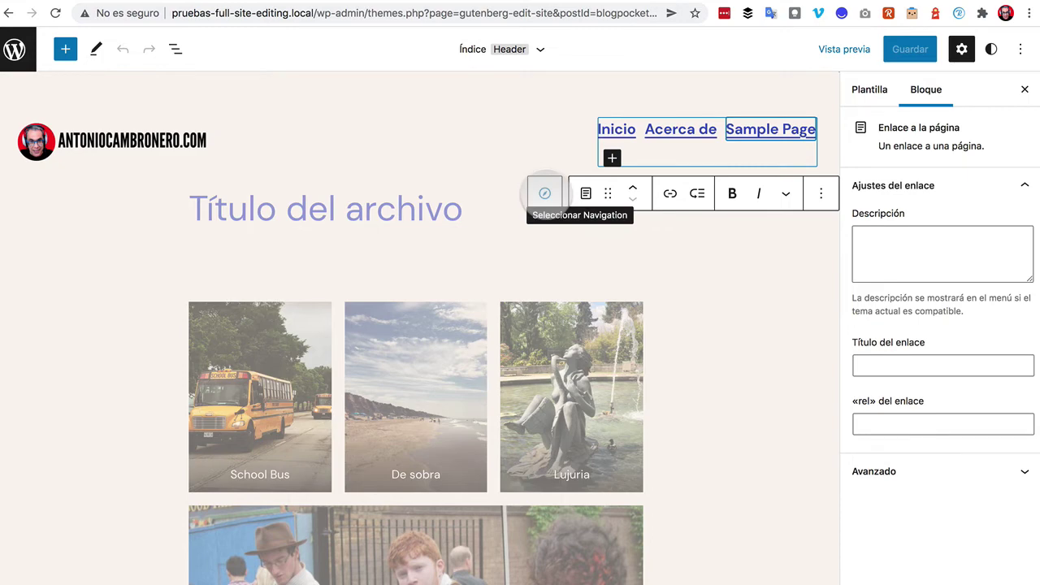
click(545, 193)
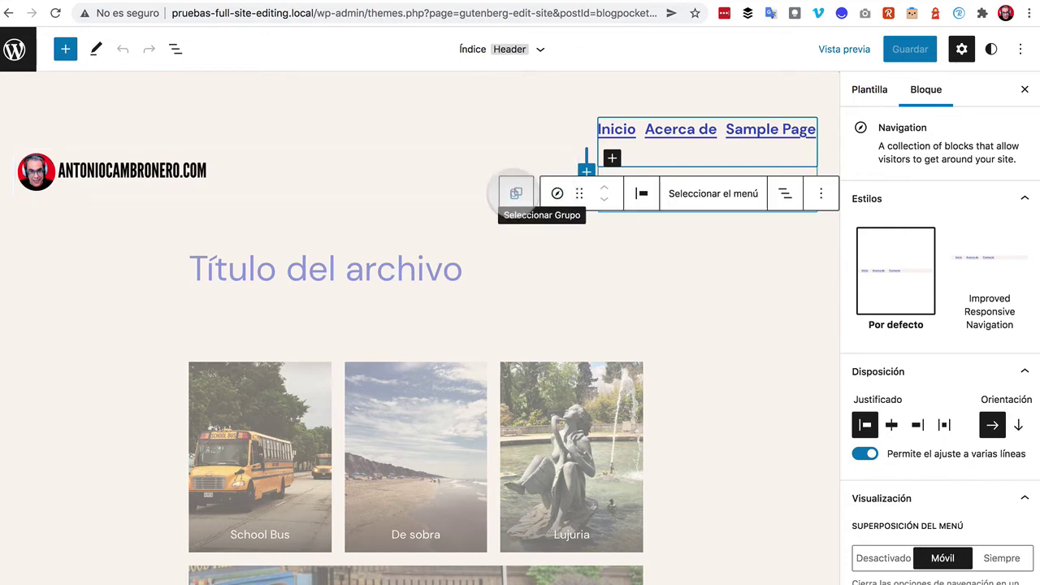
- From the header's Navigation block, move up through its parent Grupo and Columna to the enclosing Columnas block
click(516, 193)
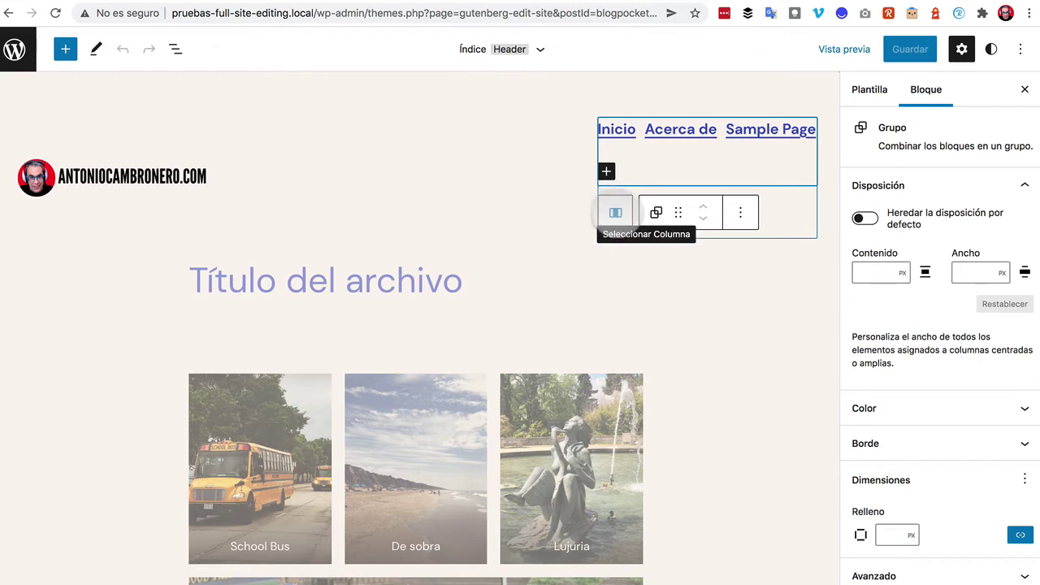
click(616, 213)
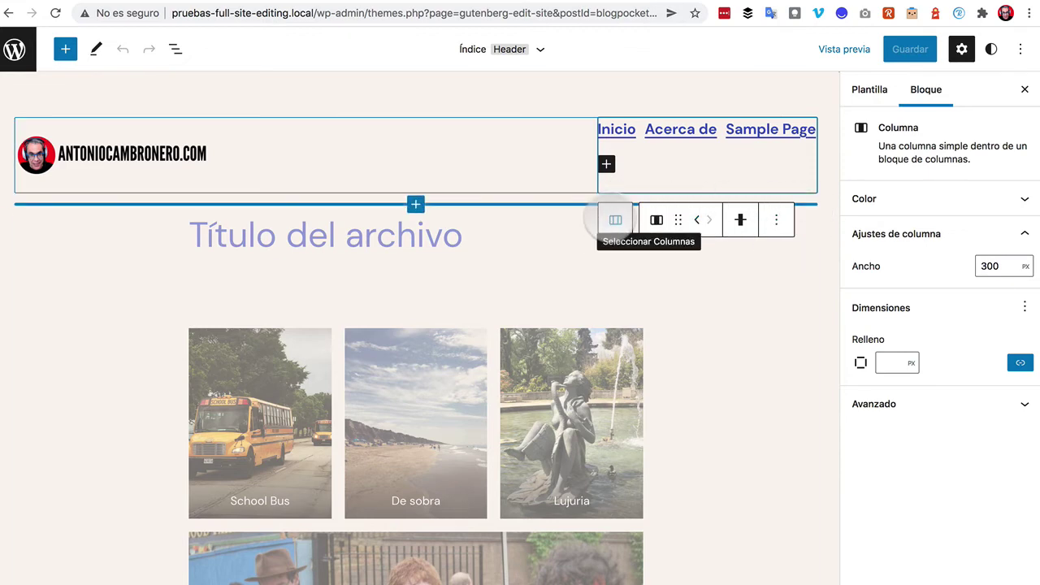
click(615, 220)
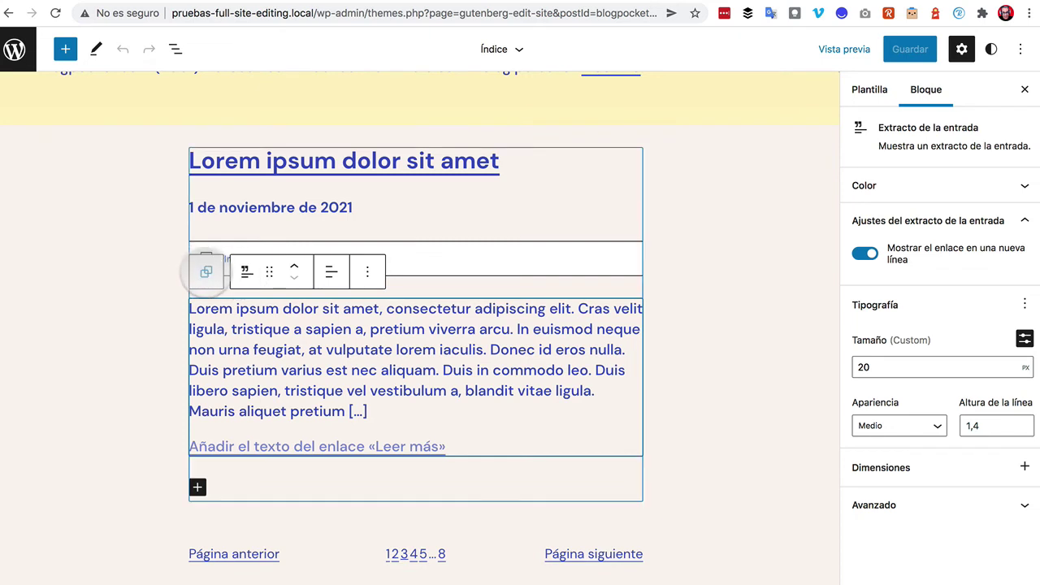
- Select the post excerpt's parent Grupo, then in the list view collapse Header and Lista de contenidos and expand Lista de contenidos again
click(206, 271)
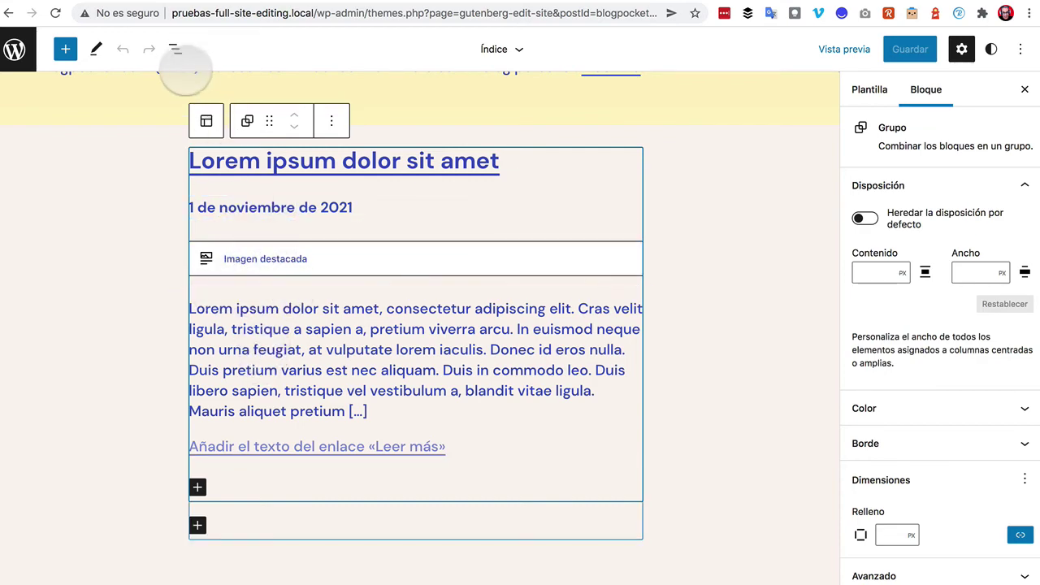
click(175, 49)
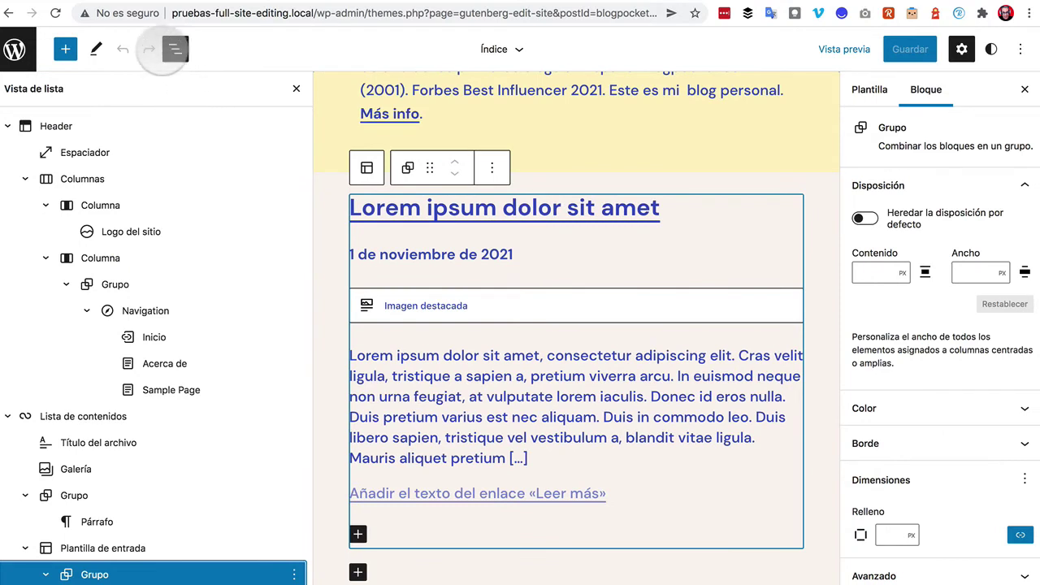
click(8, 126)
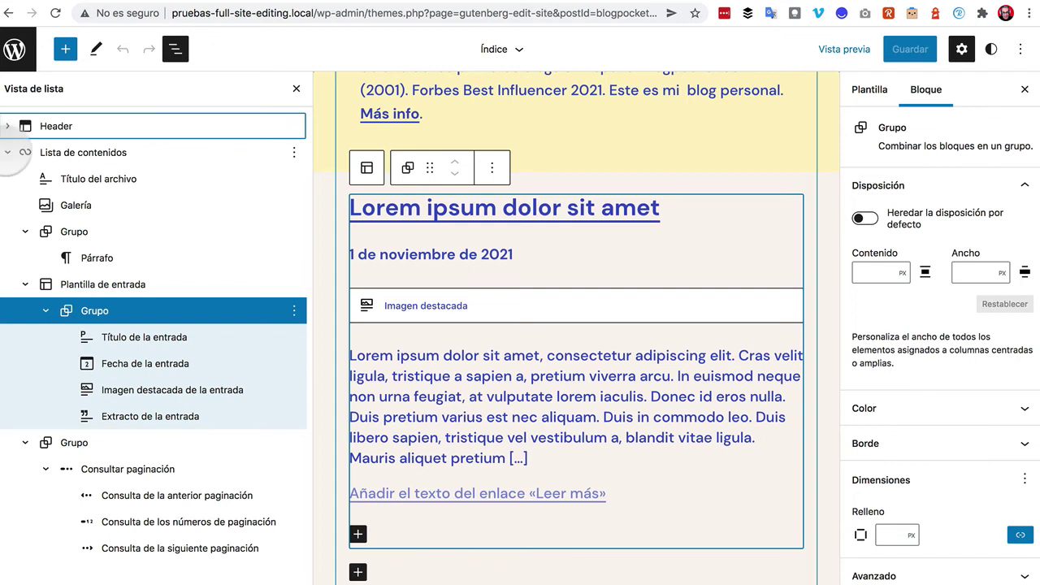
click(9, 153)
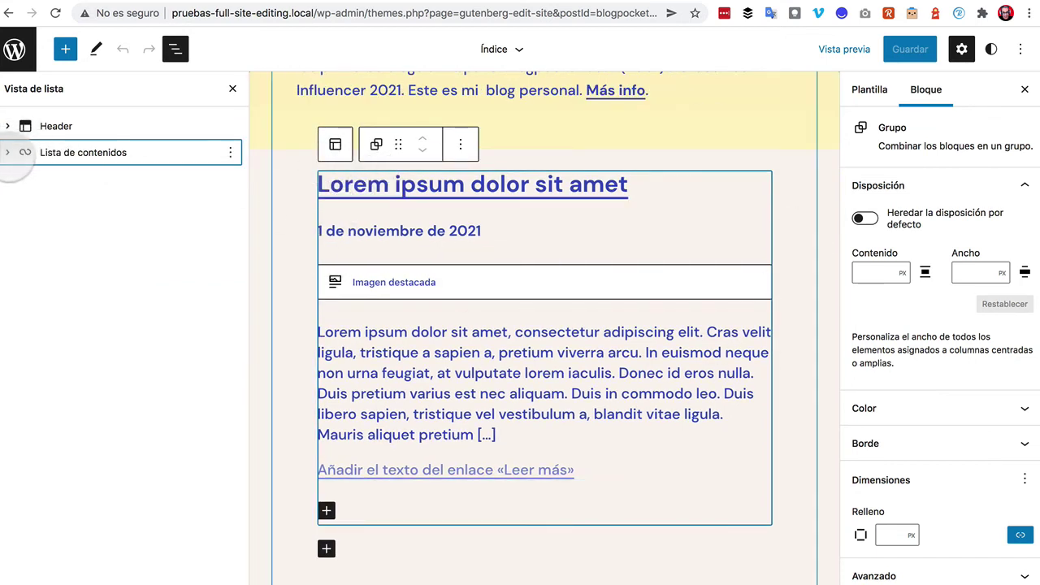
click(8, 154)
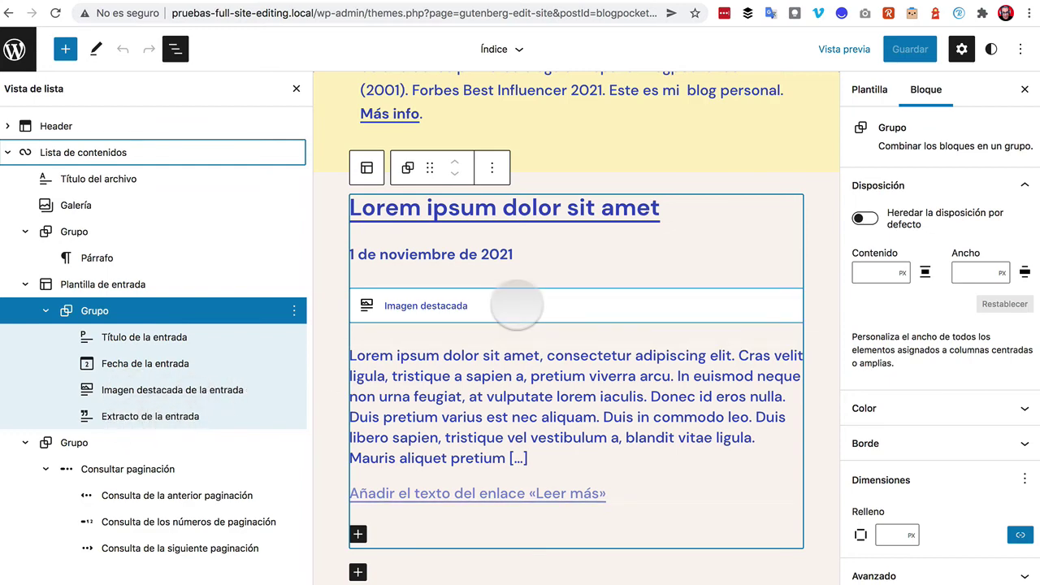
- Select the post excerpt and the post title in turn to view their block settings, and hide the settings sidebar
click(521, 357)
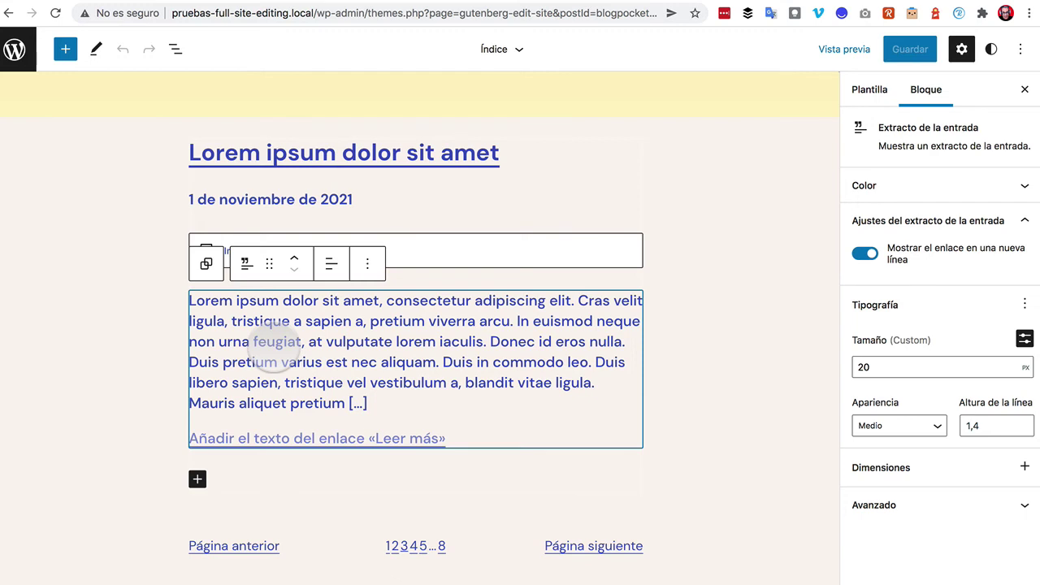
click(582, 154)
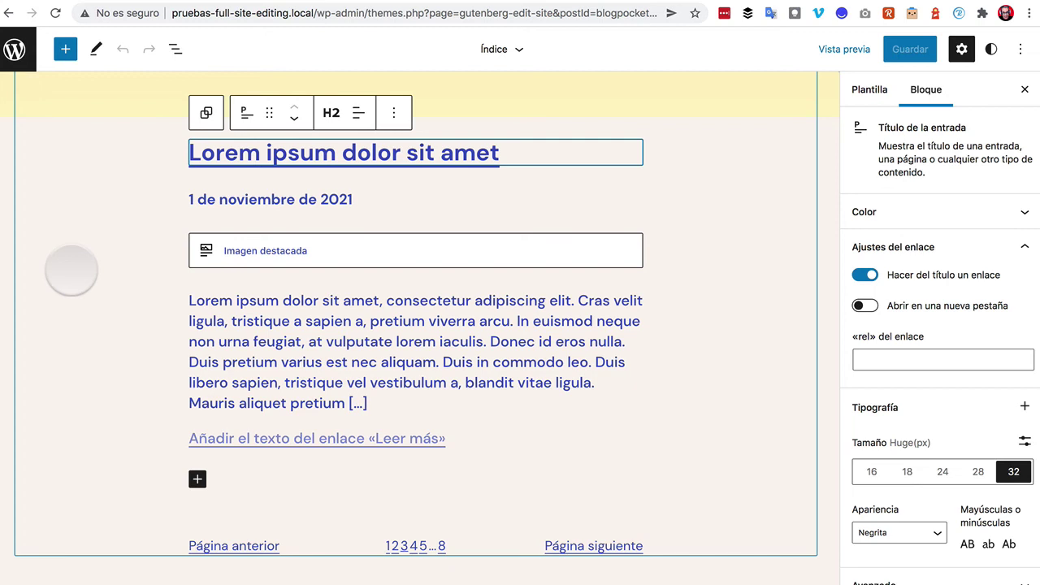
key(super+shift+comma)
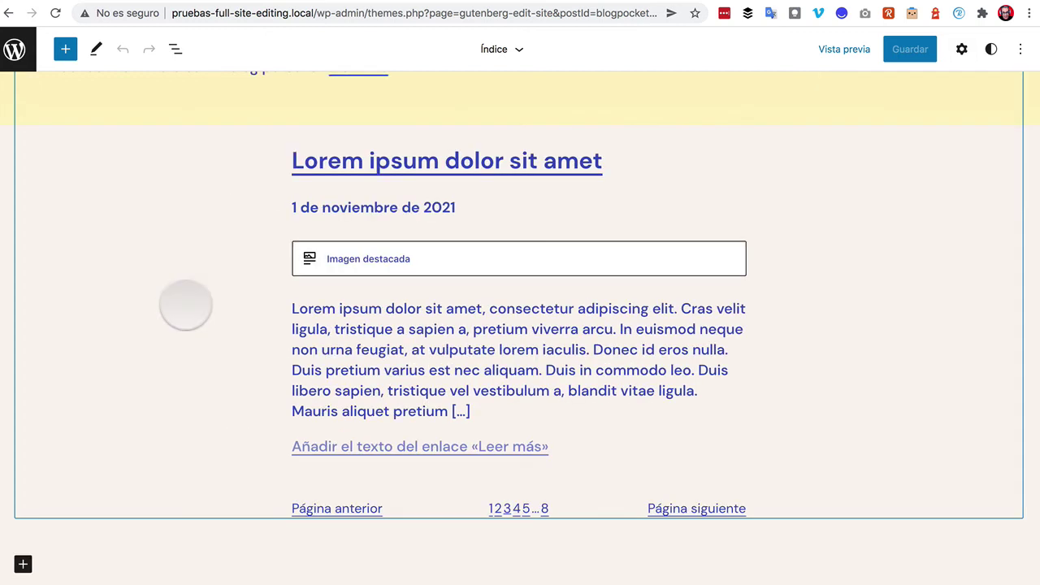